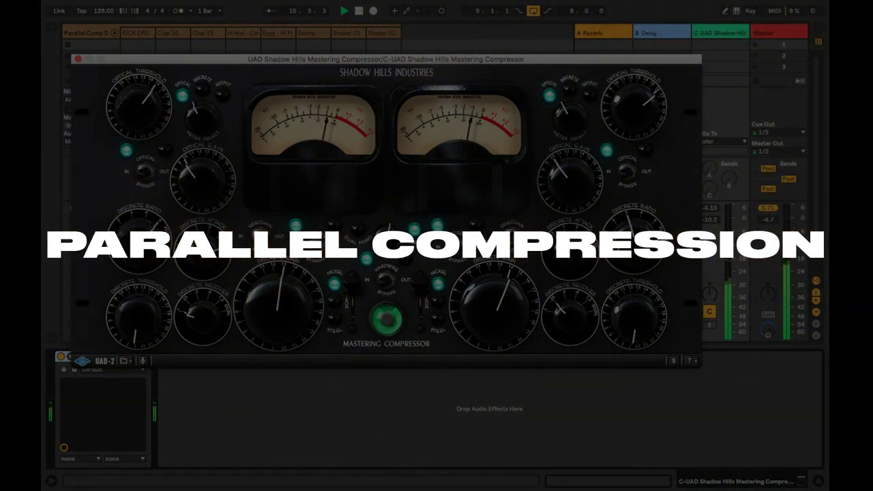
# Raise the Shadow Hills Discrete Gain on both channels and reposition the plugin window
pyautogui.moveTo(504, 281); pyautogui.dragTo(501, 272)
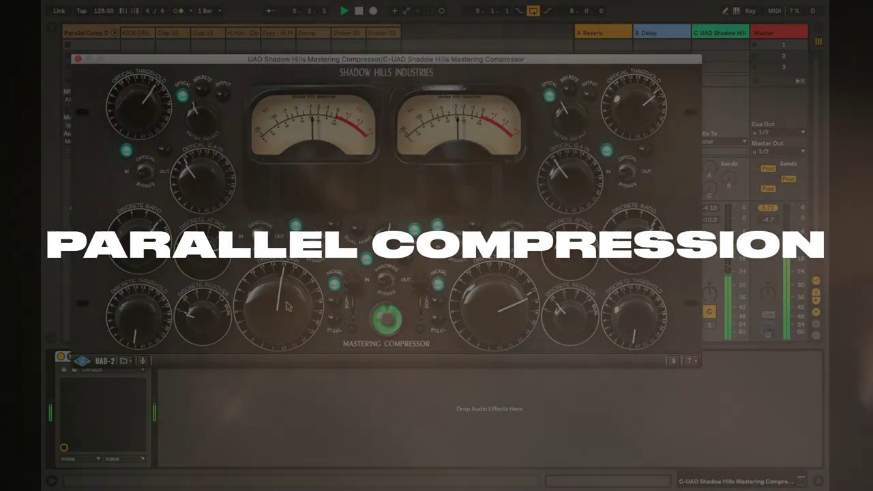
pyautogui.moveTo(288, 307); pyautogui.dragTo(287, 298)
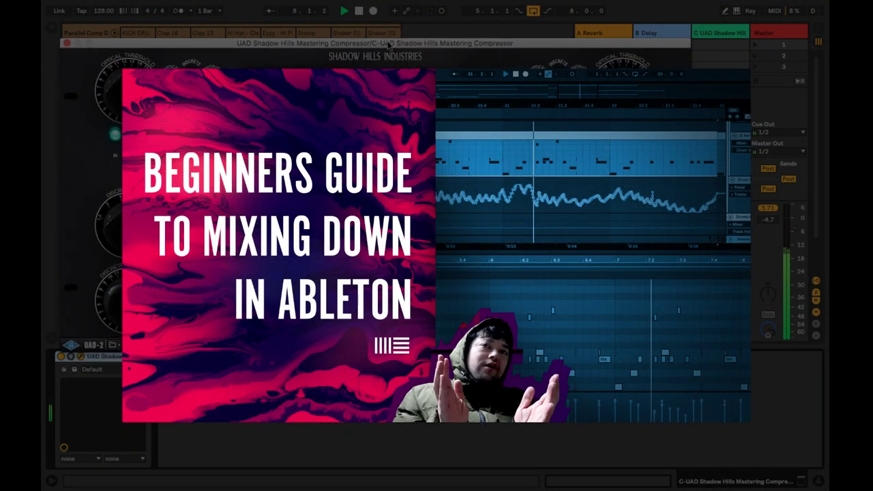
pyautogui.moveTo(383, 47); pyautogui.dragTo(407, 55)
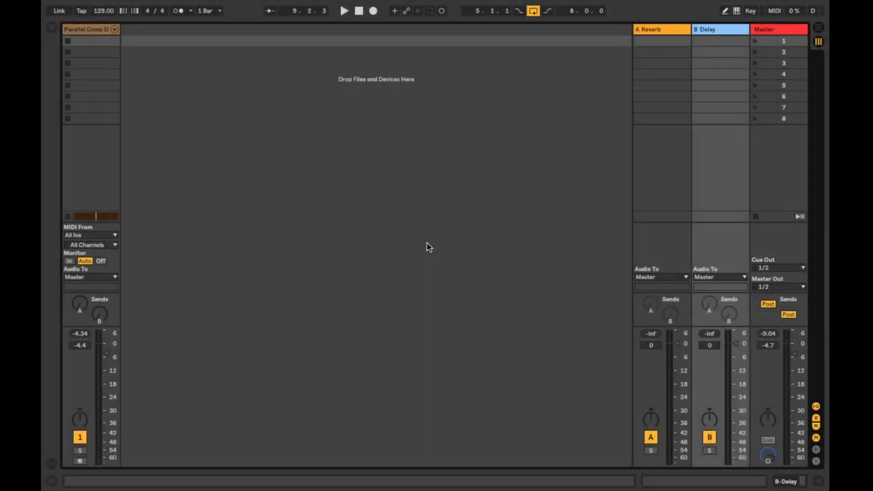
# Insert a new C return track and load the stock Compressor from Audio Effects onto it
pyautogui.hotkey('ctrl', 'alt', 't')
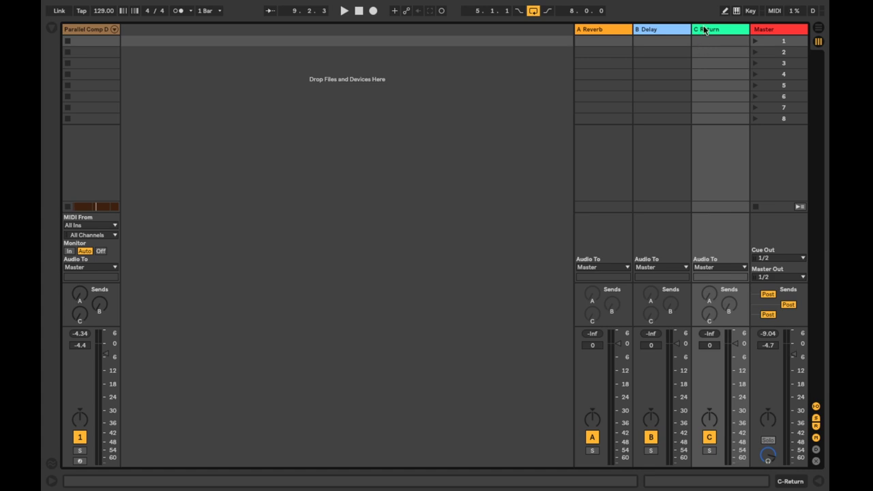
pyautogui.click(52, 30)
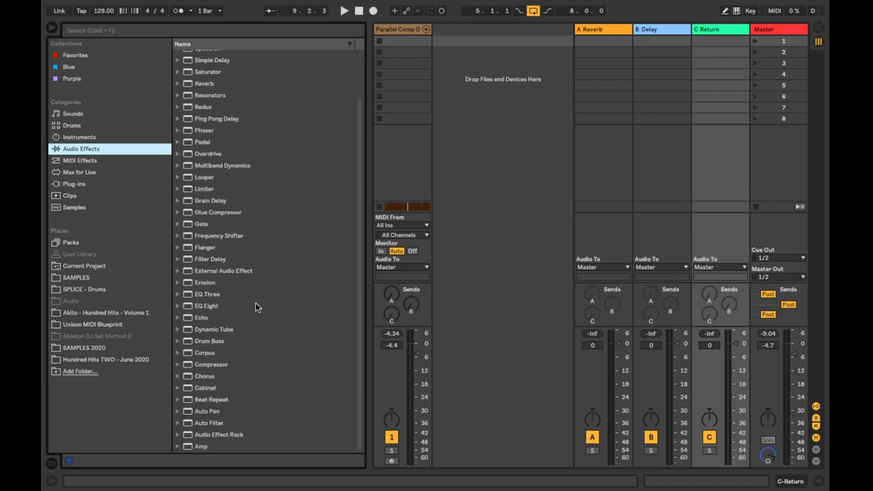
pyautogui.click(218, 365)
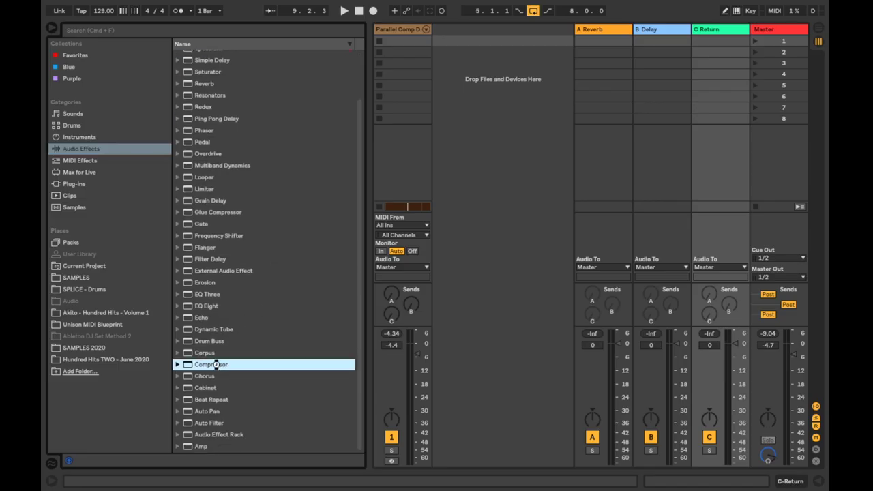
pyautogui.doubleClick(216, 365)
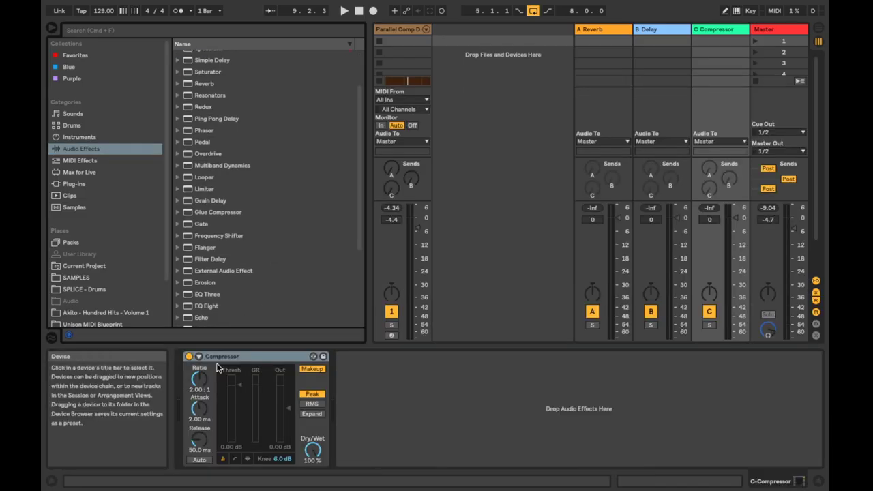
# Set the return's Compressor to 7.00:1 ratio, 0.09 ms attack, 22.2 ms release, -32.0 dB threshold
pyautogui.click(52, 28)
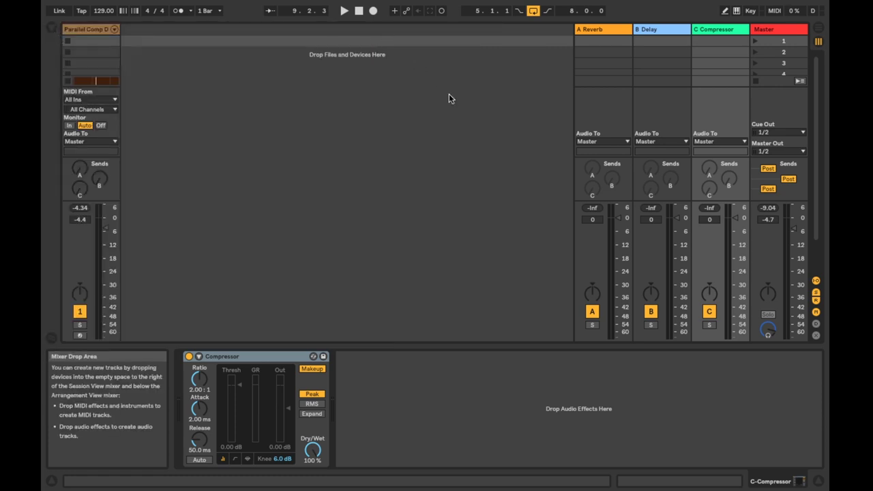
pyautogui.moveTo(199, 379); pyautogui.dragTo(199, 348)
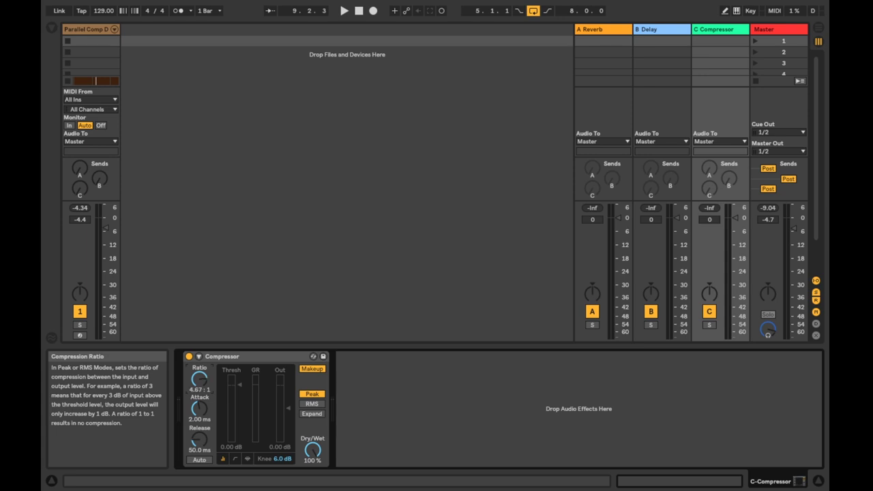
pyautogui.moveTo(199, 439); pyautogui.dragTo(199, 451)
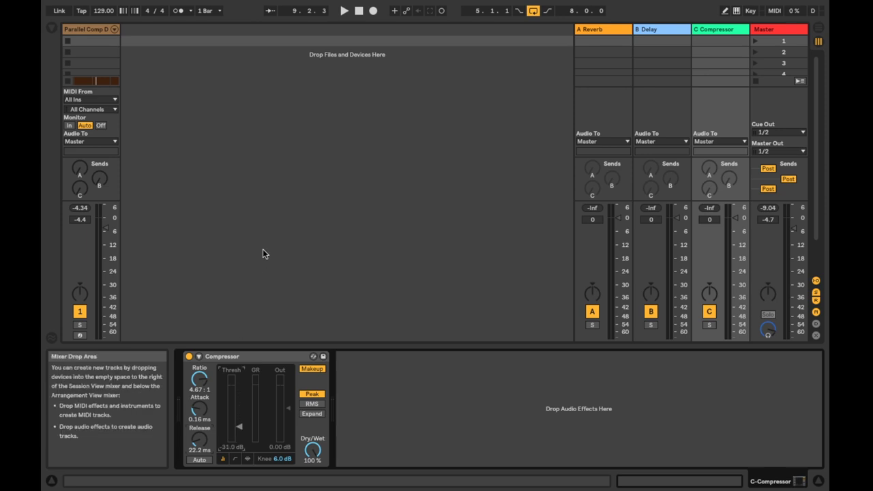
pyautogui.moveTo(199, 379); pyautogui.dragTo(199, 361)
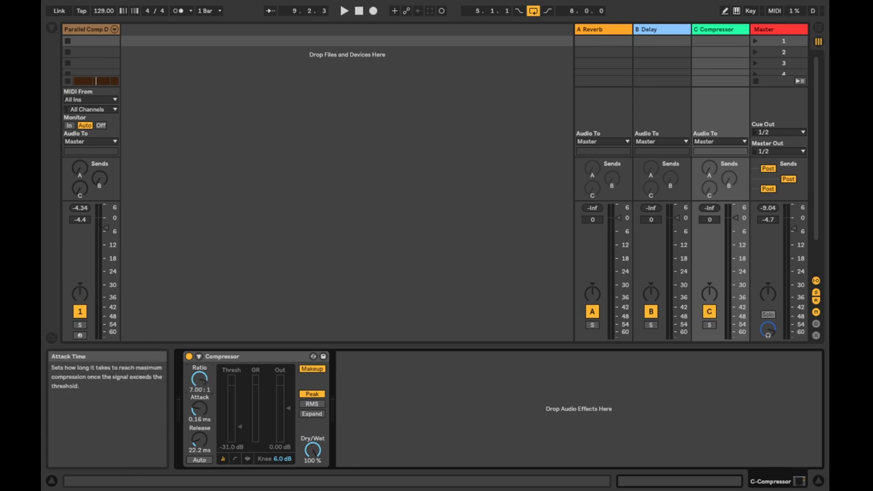
pyautogui.moveTo(239, 427); pyautogui.dragTo(239, 432)
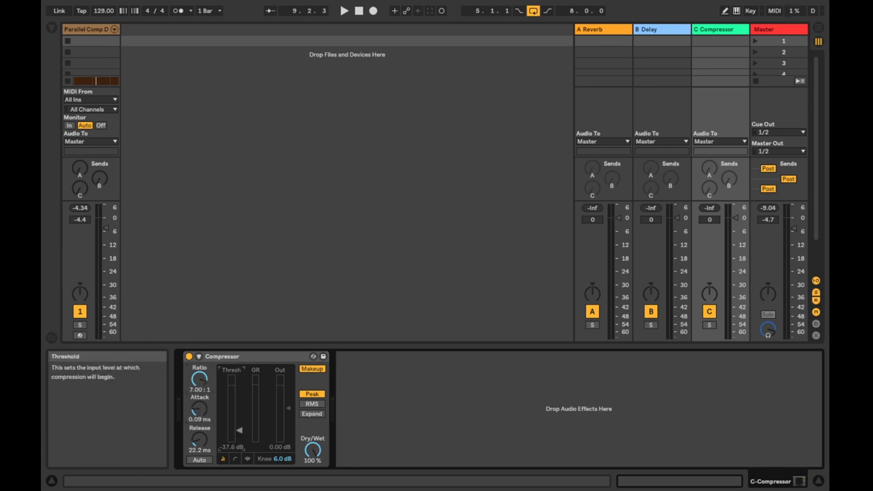
pyautogui.press('Tab')
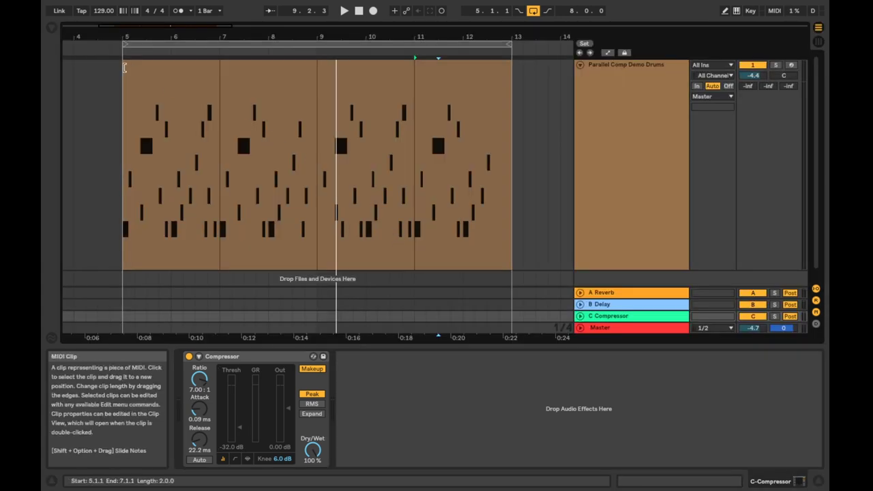
# Play the drum clip from just before bar 5 and turn up the drum track's Send C
pyautogui.click(94, 47)
pyautogui.press('Tab')
pyautogui.press('Tab')
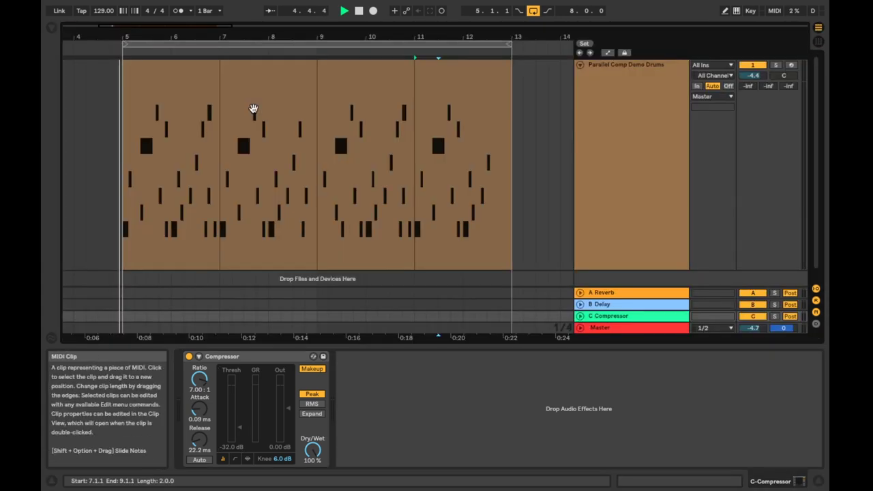
pyautogui.press('Tab')
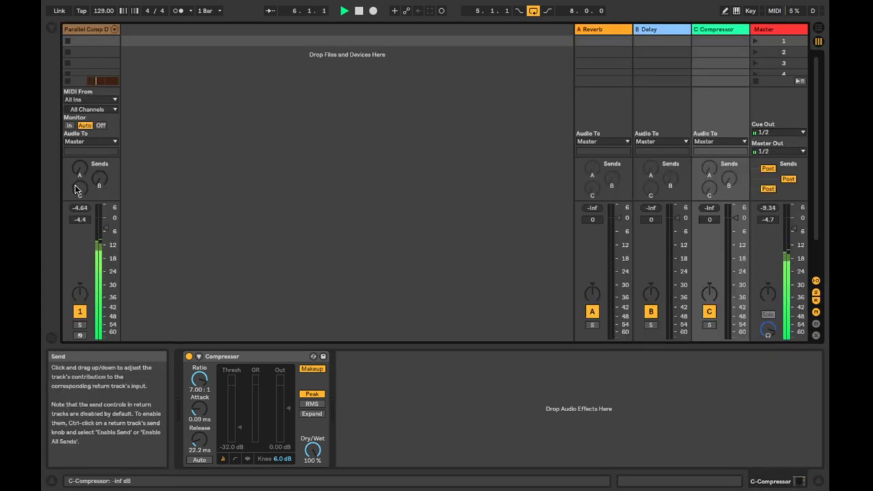
pyautogui.moveTo(80, 195); pyautogui.dragTo(80, 177)
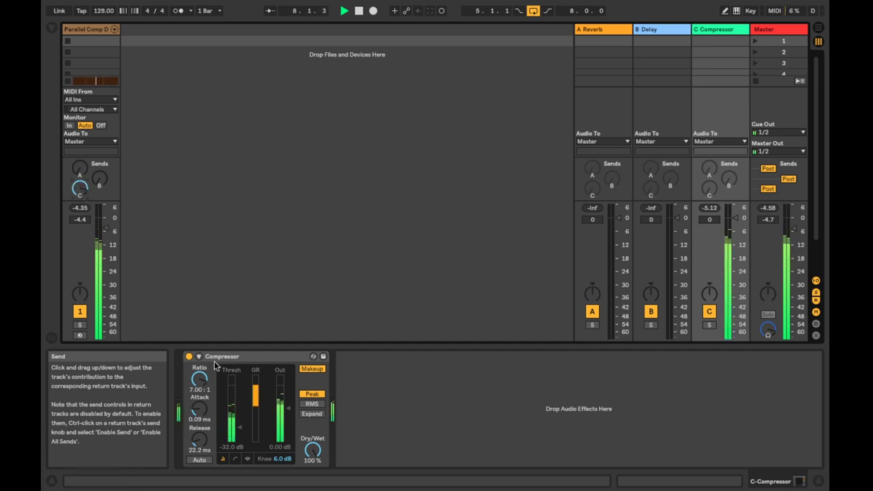
# Set the Compressor threshold to -29 dB and shorten attack while soloing the return, then lower its volume
pyautogui.moveTo(236, 425); pyautogui.dragTo(237, 423)
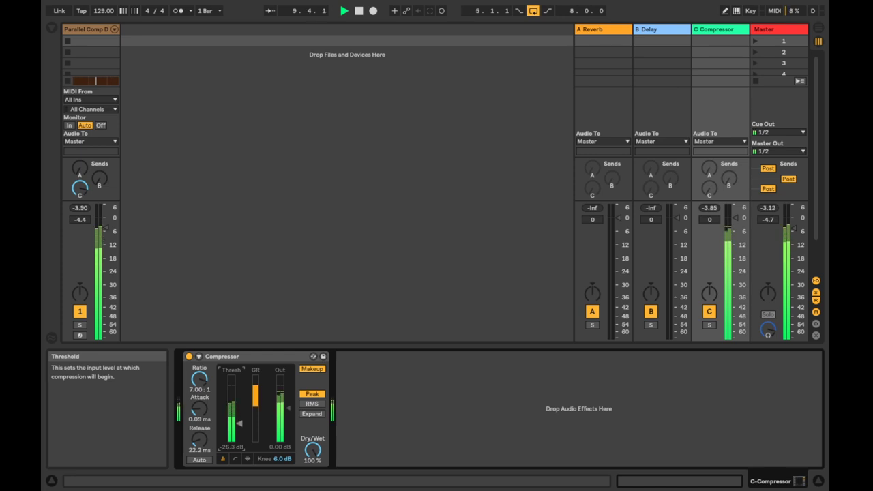
pyautogui.click(709, 325)
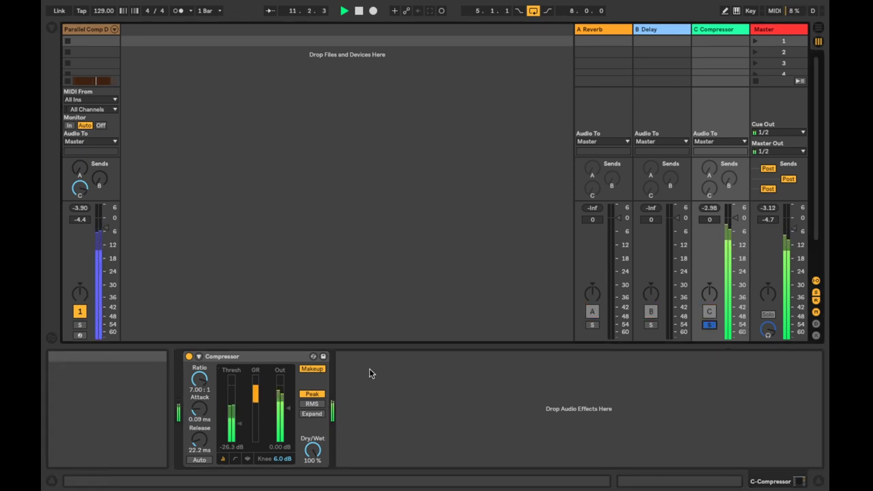
pyautogui.moveTo(200, 409); pyautogui.dragTo(199, 376)
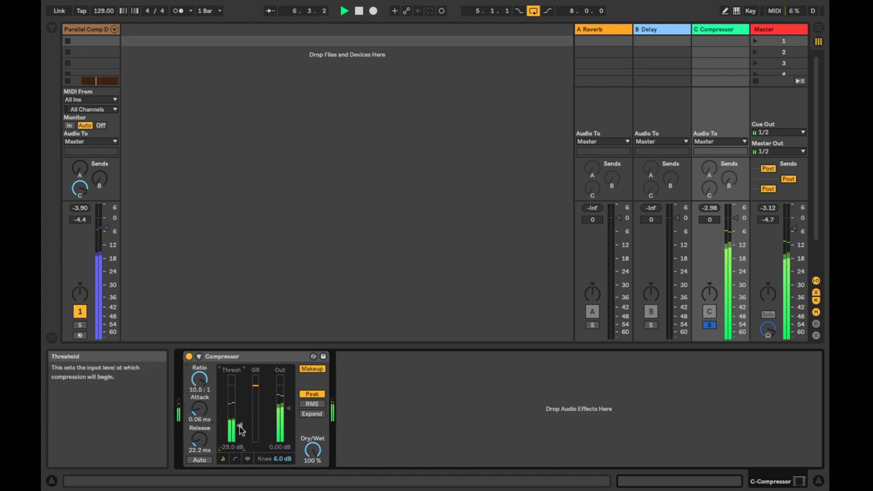
pyautogui.click(709, 325)
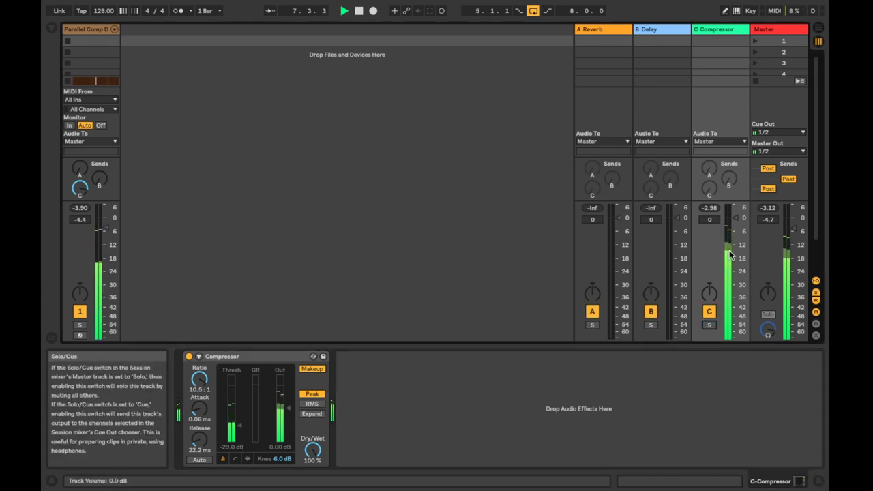
pyautogui.moveTo(729, 255)
pyautogui.mouseDown()
pyautogui.moveTo(729, 334)
pyautogui.moveTo(735, 245)
pyautogui.mouseUp()
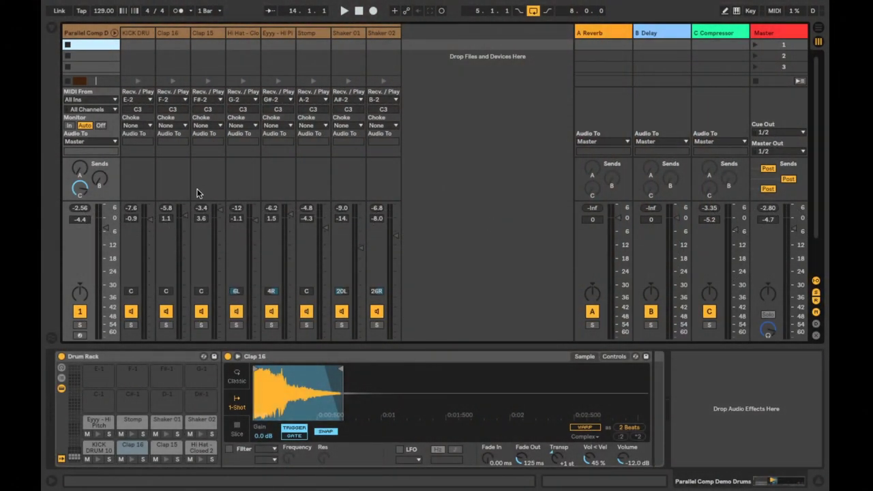
# Lower the drum track's Send C and reveal the Drum Rack's chains, I/O settings and return chains
pyautogui.moveTo(81, 189); pyautogui.dragTo(82, 205)
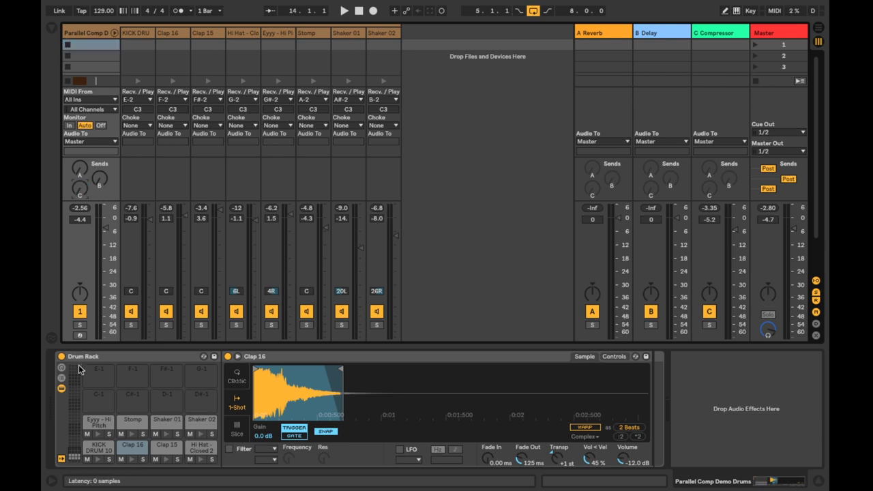
pyautogui.click(61, 379)
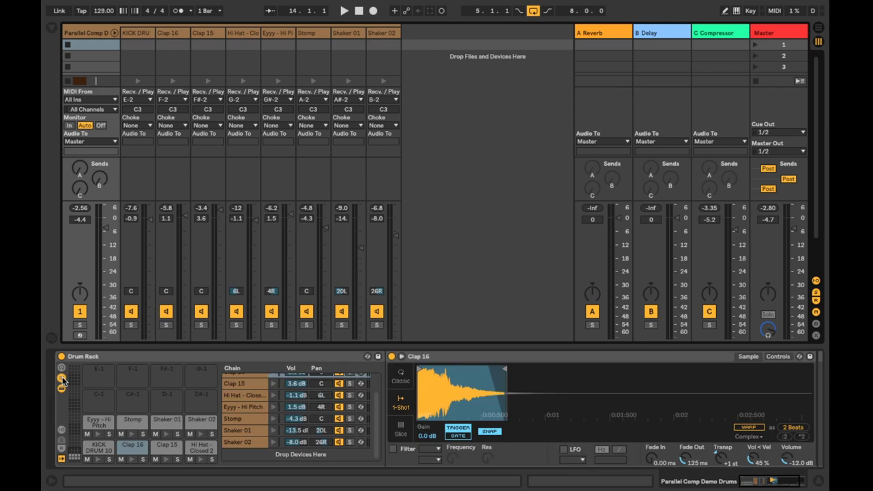
pyautogui.click(62, 431)
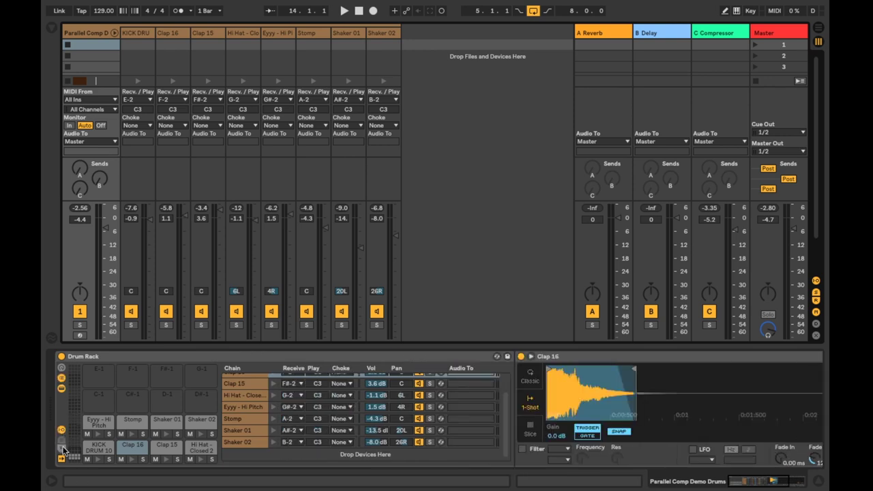
pyautogui.click(62, 448)
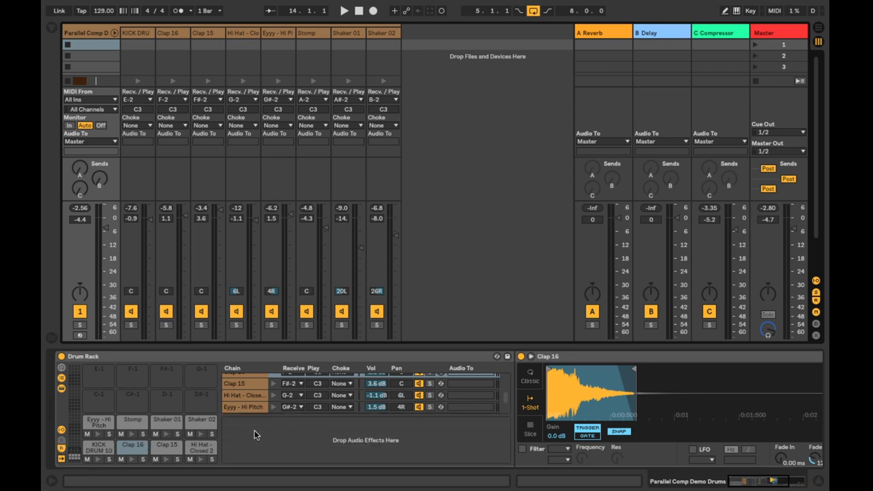
# Create a Drum Rack return chain with Audio To set to C-Compressor, and start playback
pyautogui.rightClick(353, 435)
pyautogui.click(369, 442)
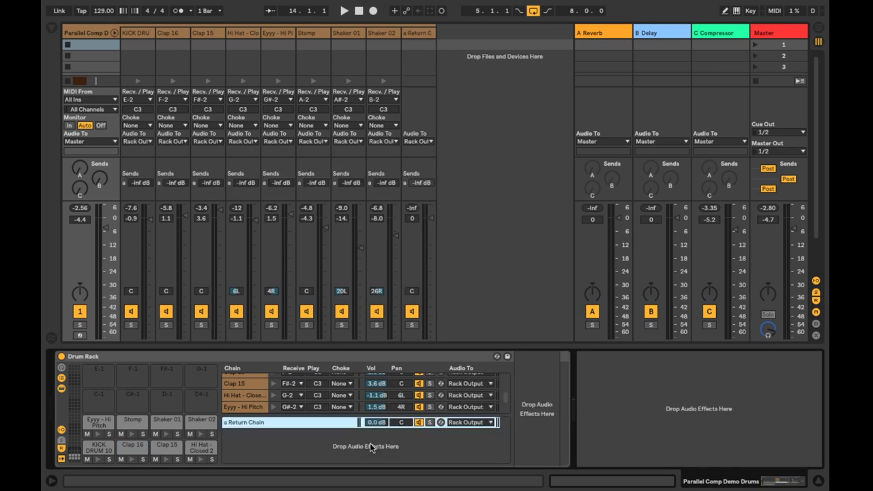
pyautogui.click(464, 424)
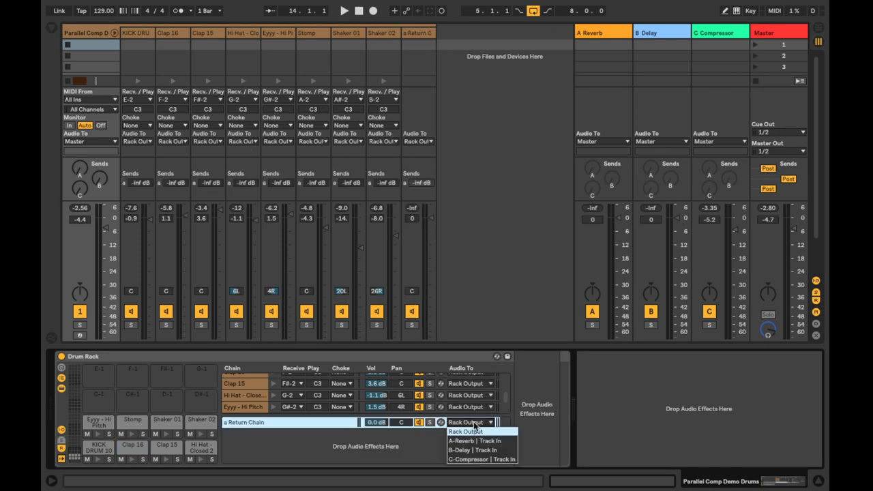
pyautogui.click(479, 459)
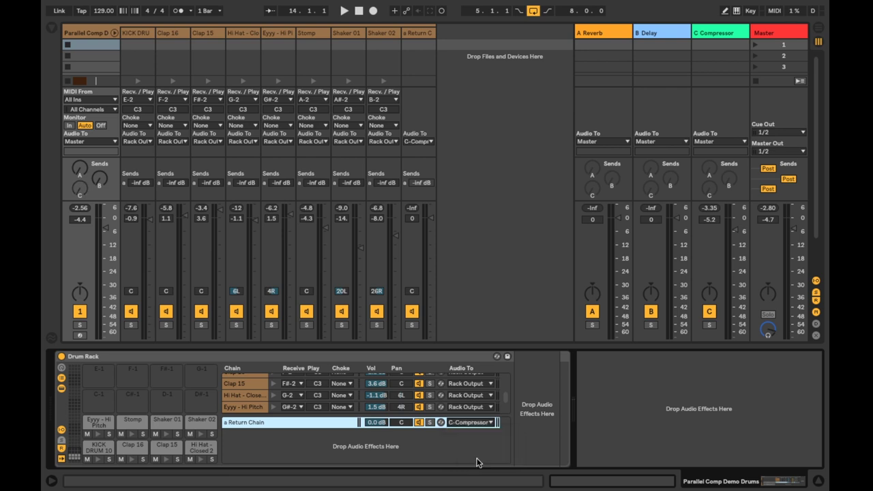
pyautogui.press('space')
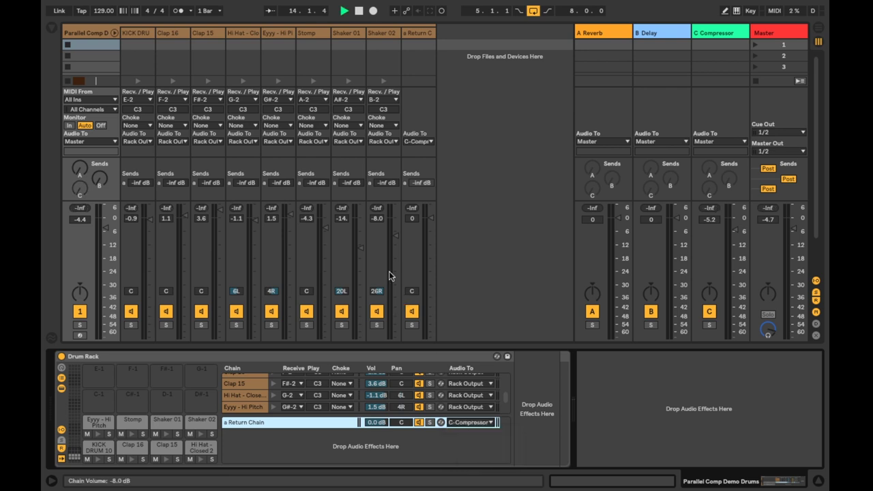
pyautogui.press('Tab')
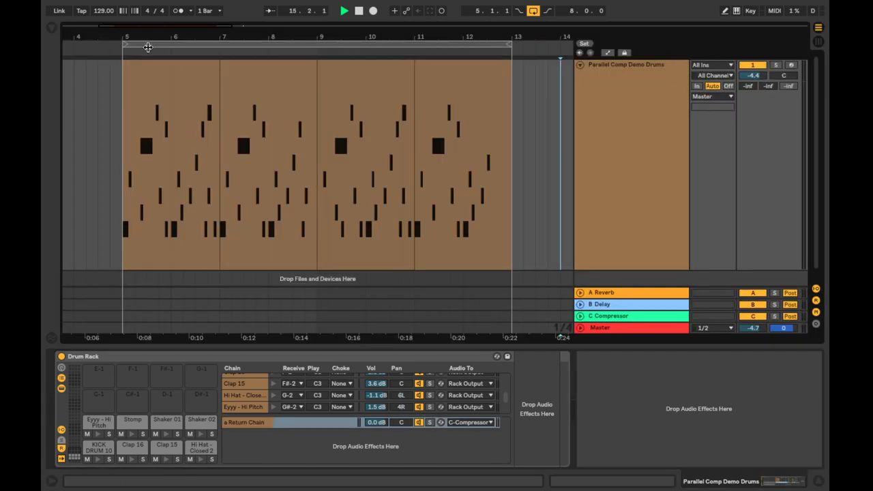
# Raise Send A on Clap 16, Hi Hat, Stomp, Shaker 02 and Clap 15 (-9.4 dB), auditioning the soloed return
pyautogui.press('Tab')
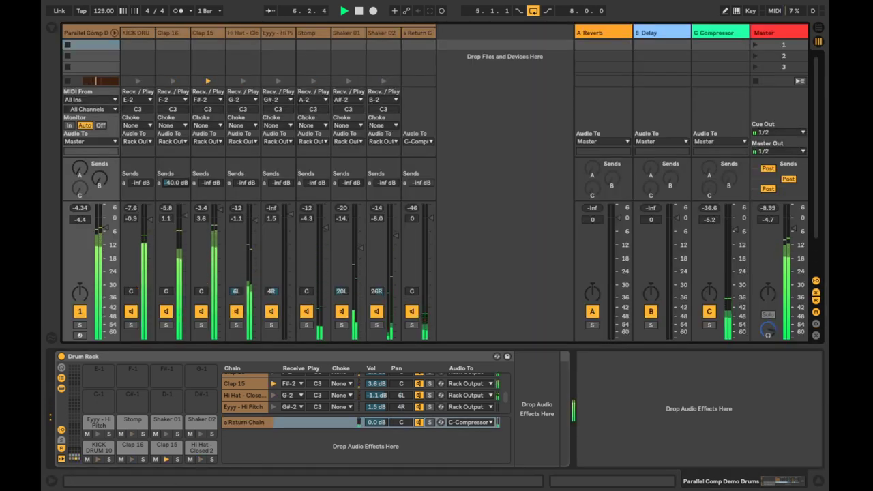
pyautogui.moveTo(174, 182); pyautogui.dragTo(174, 176)
pyautogui.moveTo(245, 182); pyautogui.dragTo(245, 170)
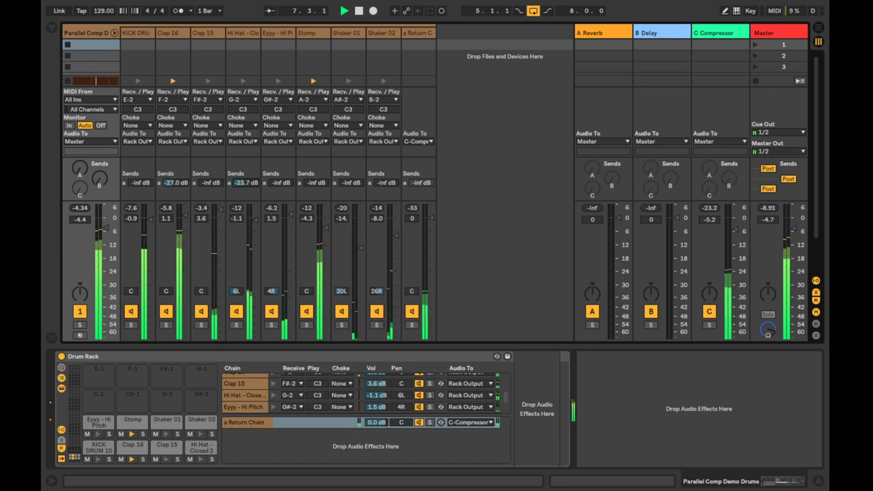
pyautogui.moveTo(318, 183); pyautogui.dragTo(280, 170)
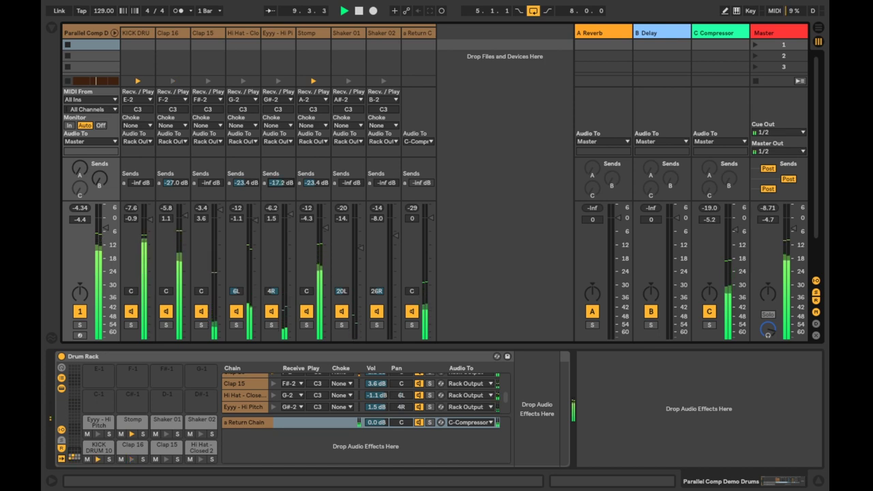
pyautogui.click(709, 325)
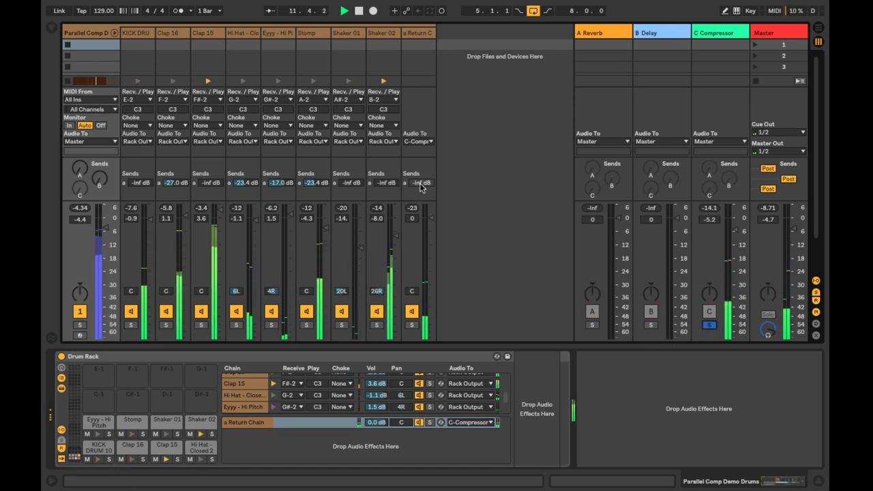
pyautogui.moveTo(386, 182); pyautogui.dragTo(351, 170)
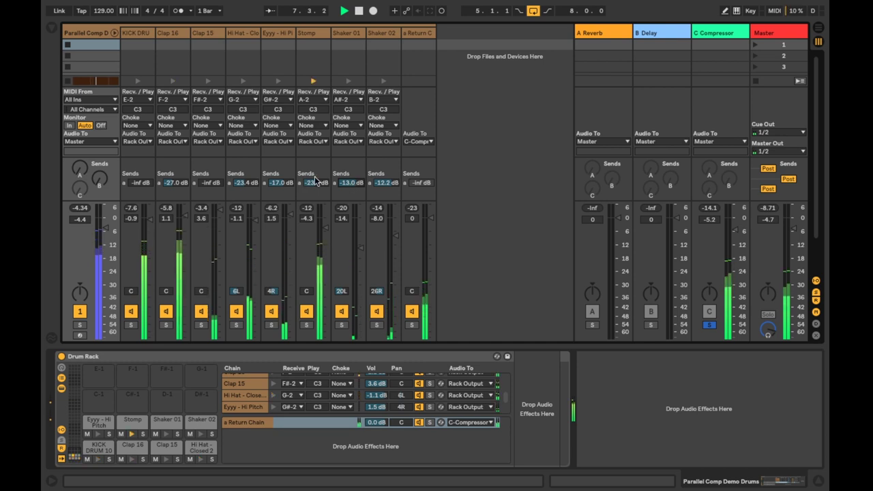
pyautogui.moveTo(211, 183); pyautogui.dragTo(211, 172)
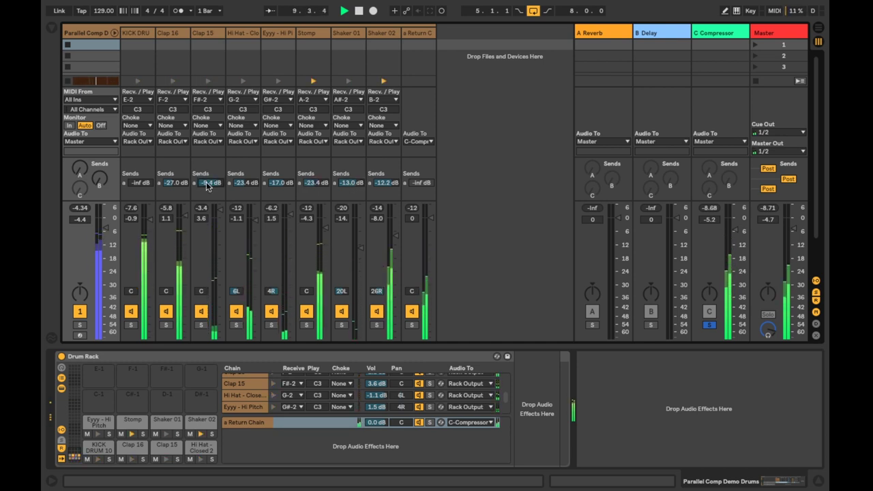
pyautogui.click(709, 325)
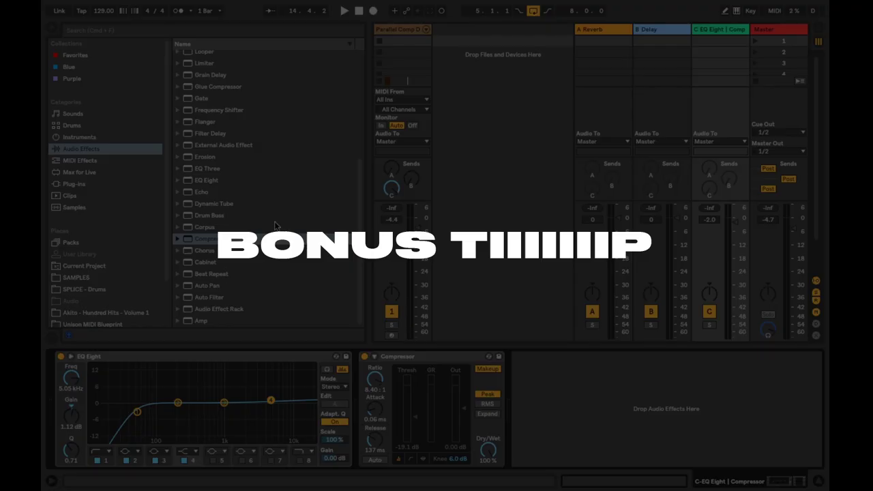
# Add a Limiter after the Compressor on the return and raise its gain to 13.4 dB
pyautogui.scroll(4, 276, 226)
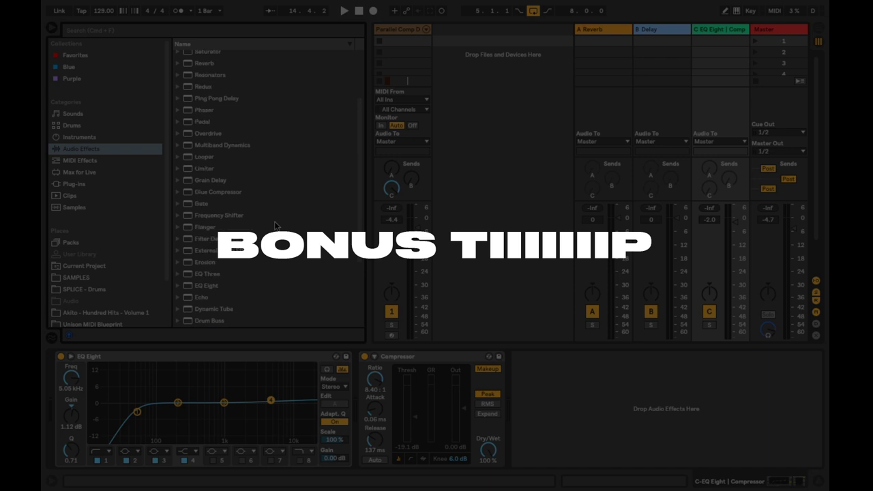
pyautogui.doubleClick(247, 201)
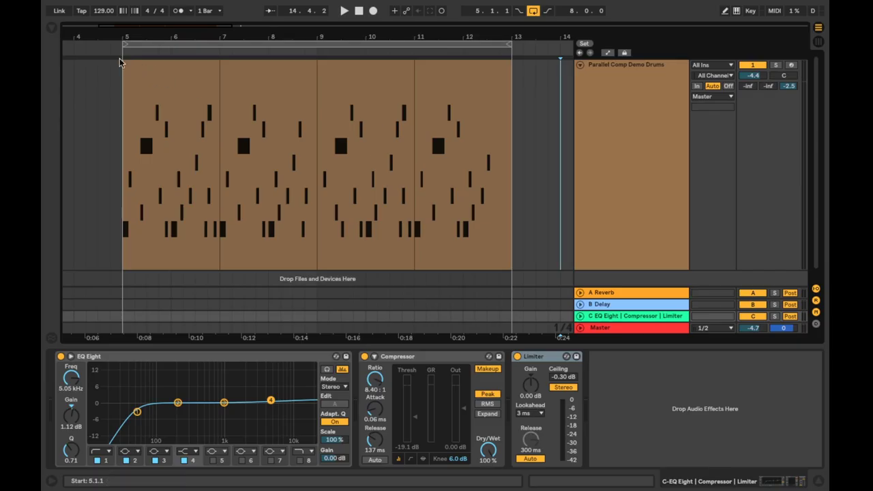
pyautogui.press('space')
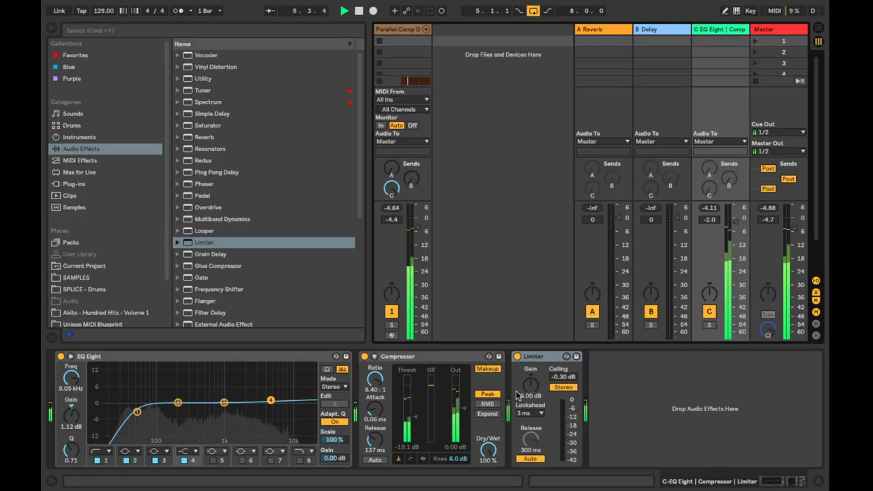
pyautogui.moveTo(530, 384); pyautogui.dragTo(531, 357)
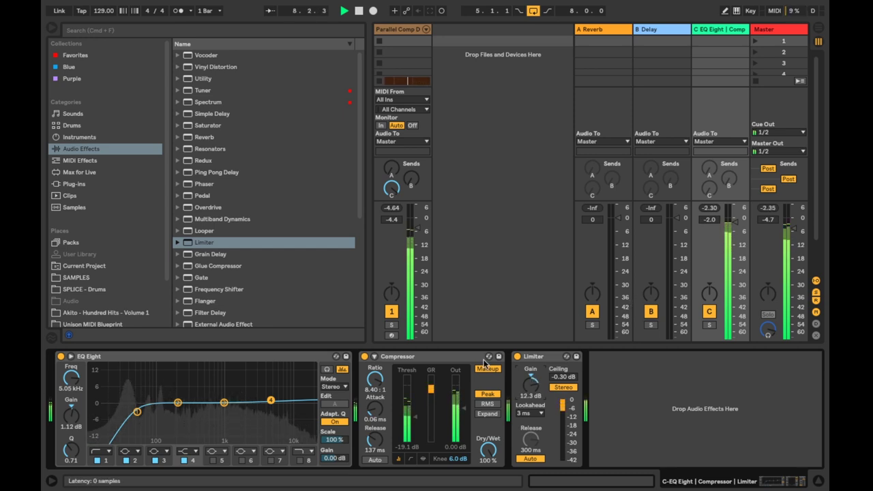
# Set the Compressor threshold to -26.3 dB and the soloed return's volume to -8.8 dB
pyautogui.moveTo(415, 431); pyautogui.dragTo(415, 426)
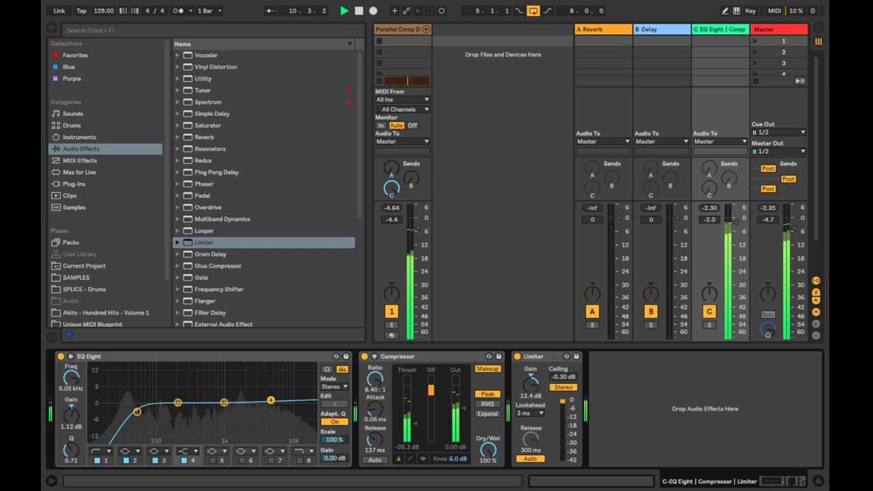
pyautogui.click(709, 325)
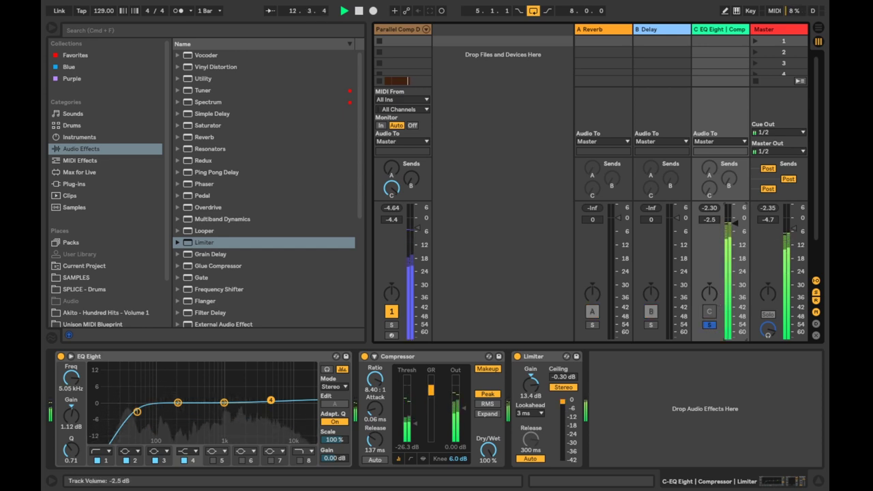
pyautogui.moveTo(733, 224); pyautogui.dragTo(733, 239)
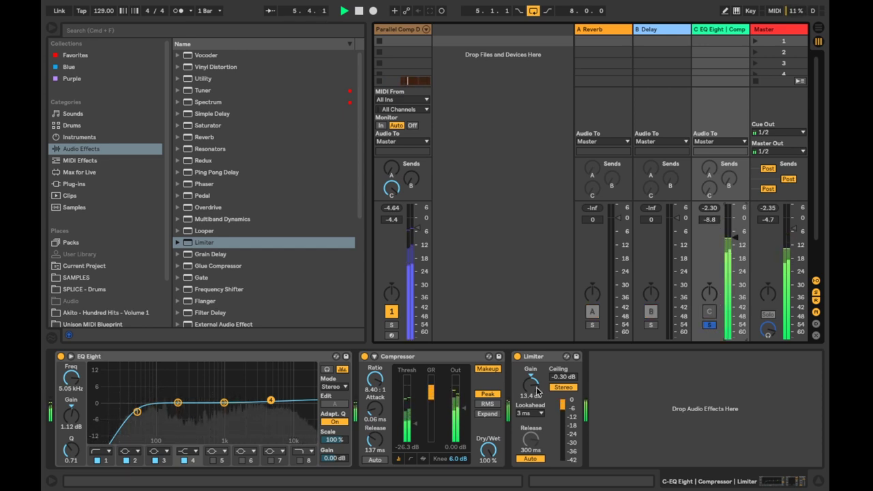